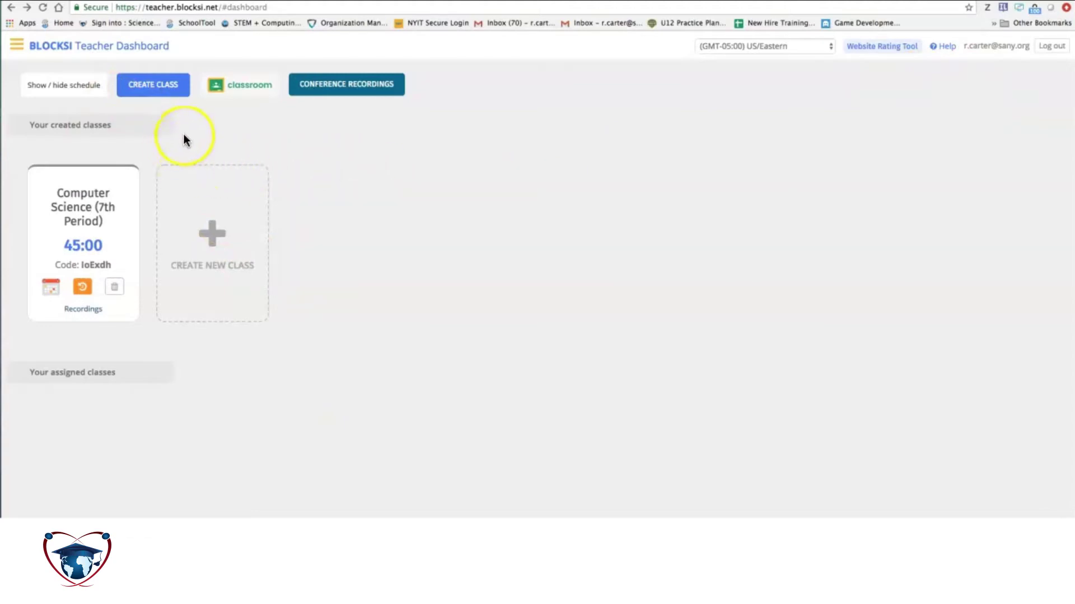
Step: Start a new class twice and cancel the form both times without saving
{"action": "left_click", "coordinate": [171, 95]}
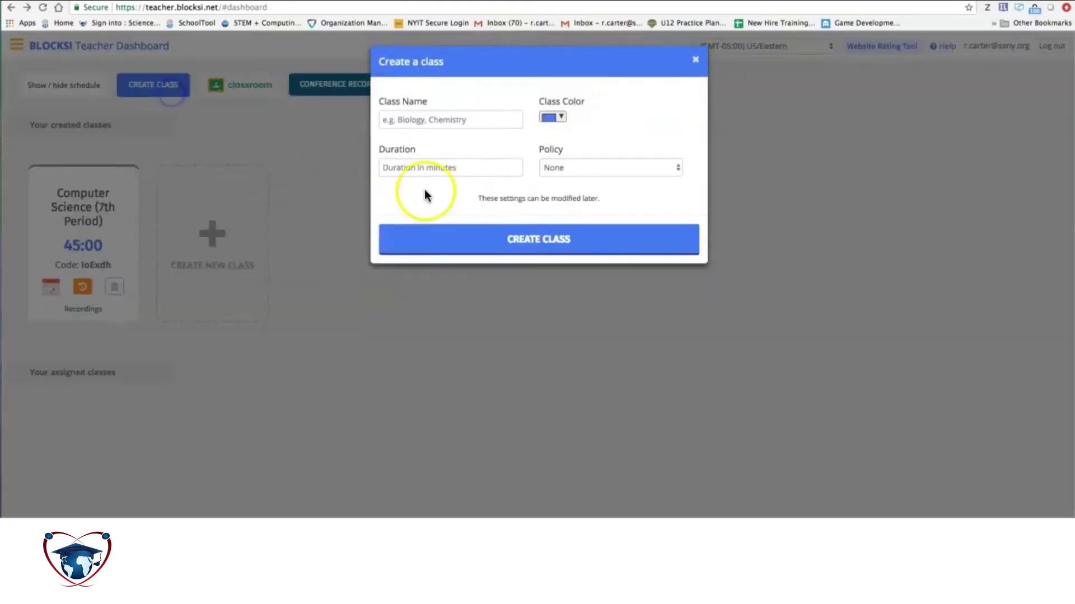
{"action": "left_click", "coordinate": [695, 64]}
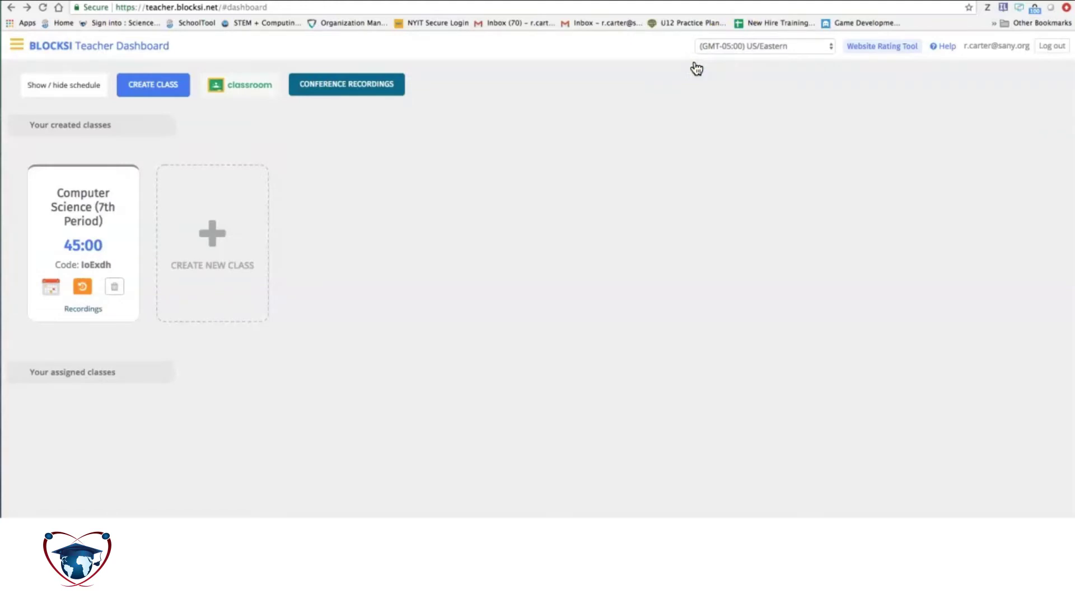
{"action": "left_click", "coordinate": [125, 85]}
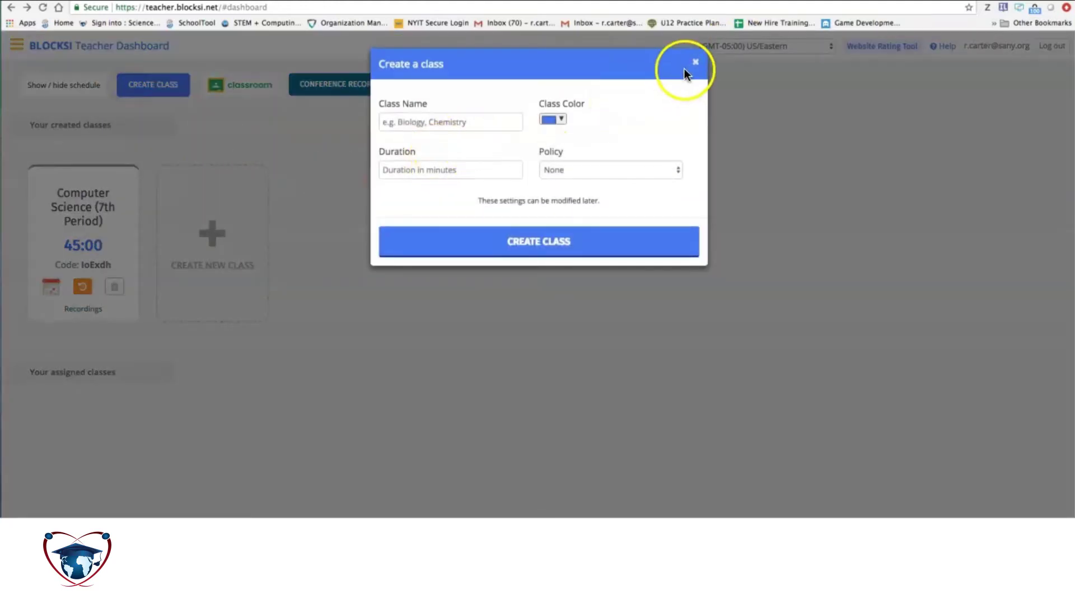
{"action": "left_click", "coordinate": [694, 64]}
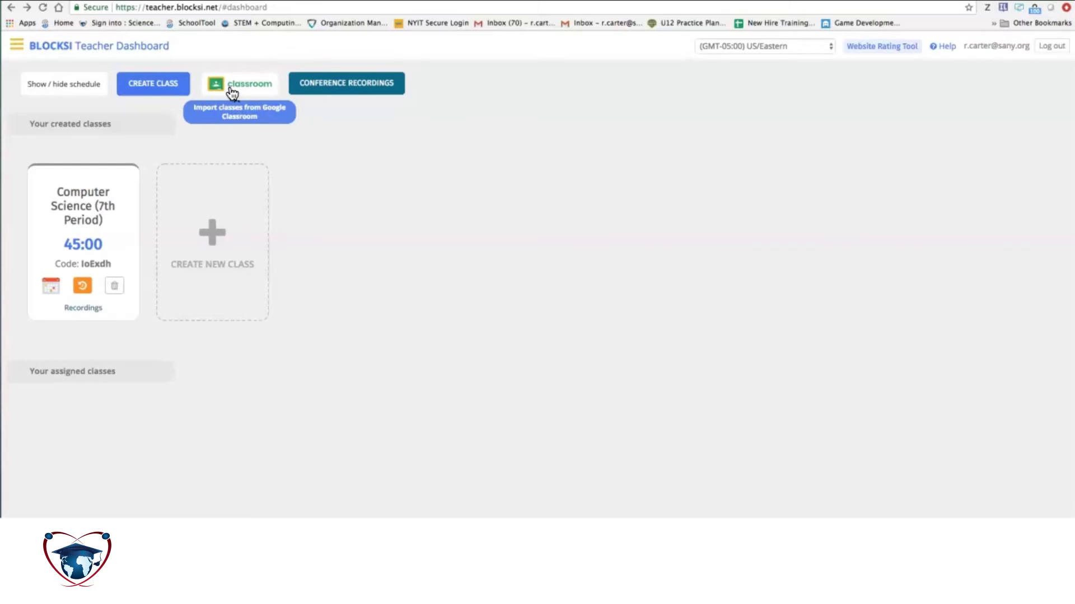
Step: Pick 9th Grade English Honors from the Google Classroom list and confirm the import
{"action": "left_click", "coordinate": [232, 93]}
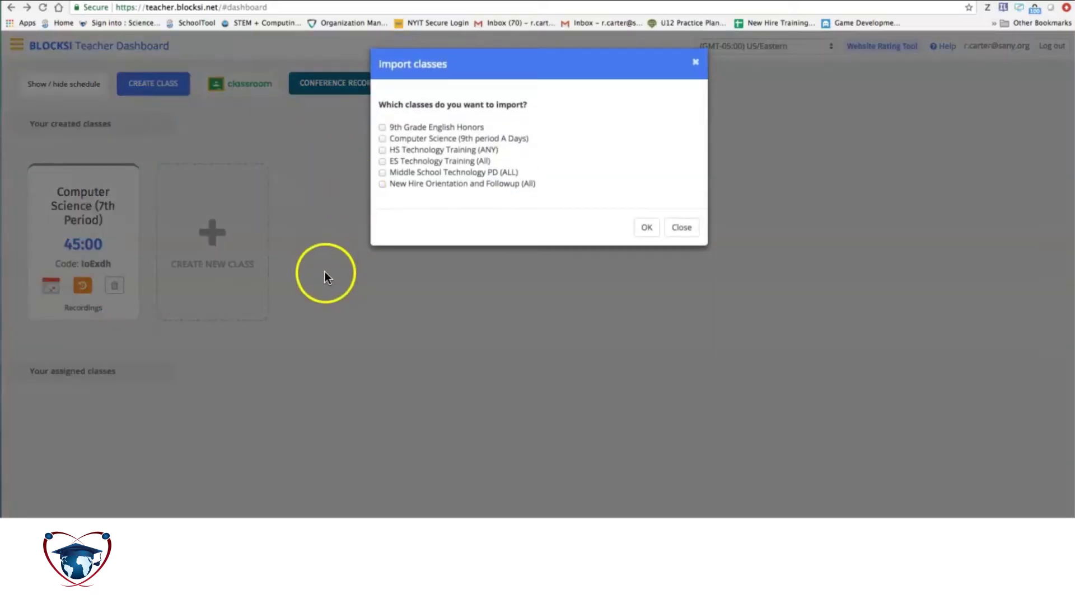
{"action": "left_click", "coordinate": [382, 128]}
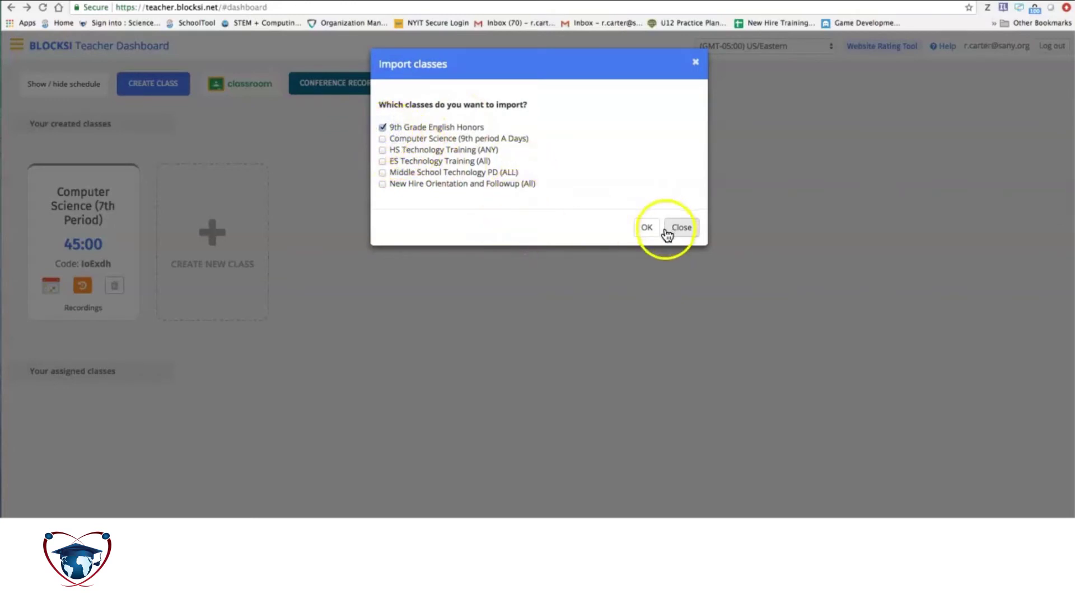
{"action": "left_click", "coordinate": [643, 229]}
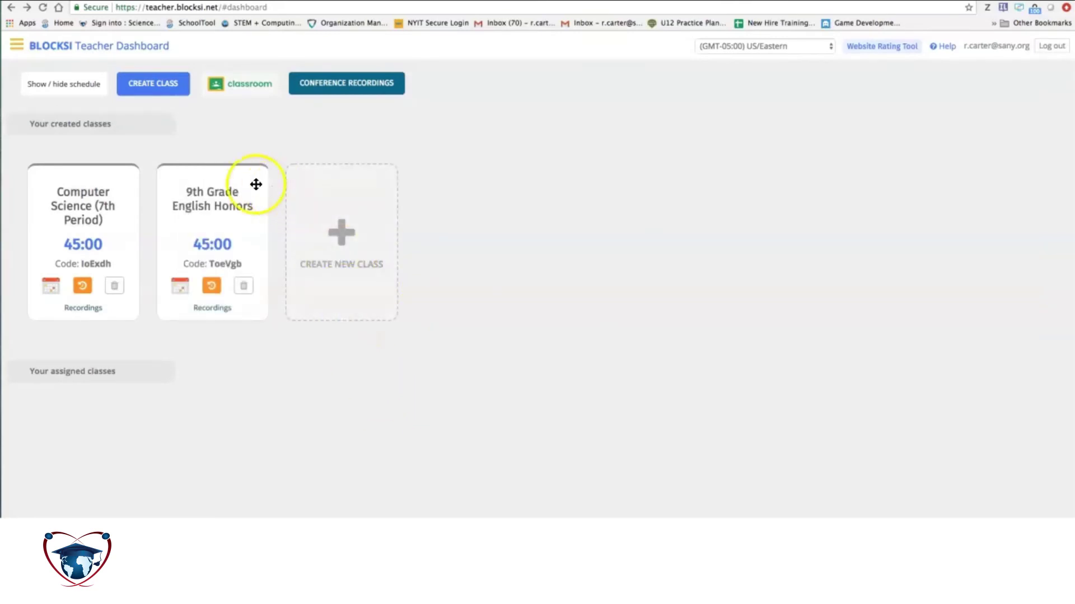
Step: Open the 9th Grade English Honors class card to view its student roster tiles
{"action": "left_click", "coordinate": [213, 222]}
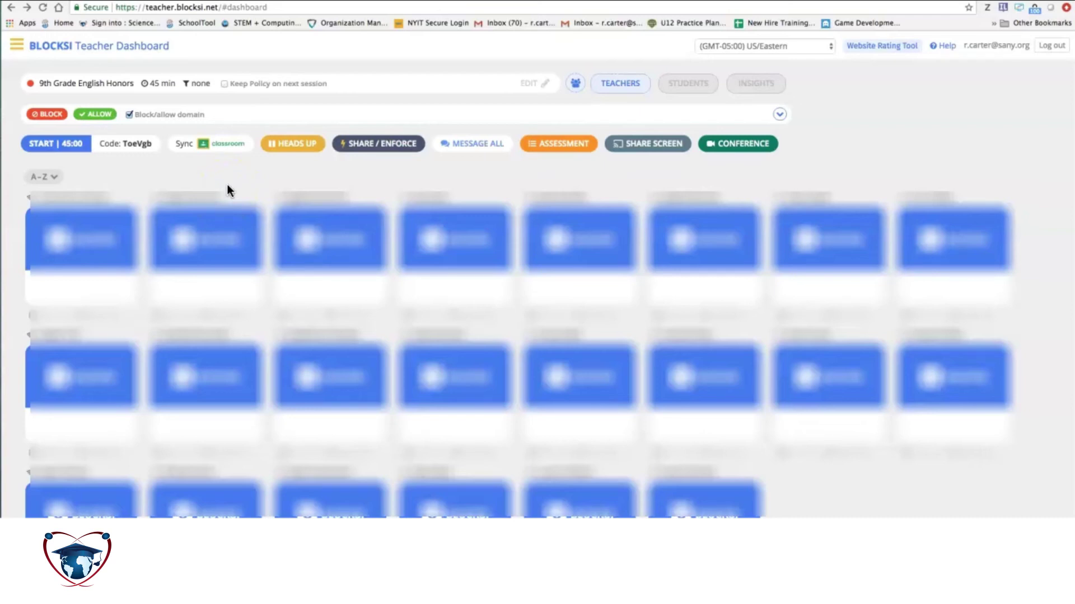
{"action": "left_click", "coordinate": [226, 220]}
{"action": "left_click_drag", "start_coordinate": [229, 217], "coordinate": [204, 199]}
{"action": "left_click", "coordinate": [171, 220]}
{"action": "left_click_drag", "start_coordinate": [171, 220], "coordinate": [179, 198]}
Step: Start a Google Classroom sync for the 9th Grade English Honors class
{"action": "left_click", "coordinate": [201, 154]}
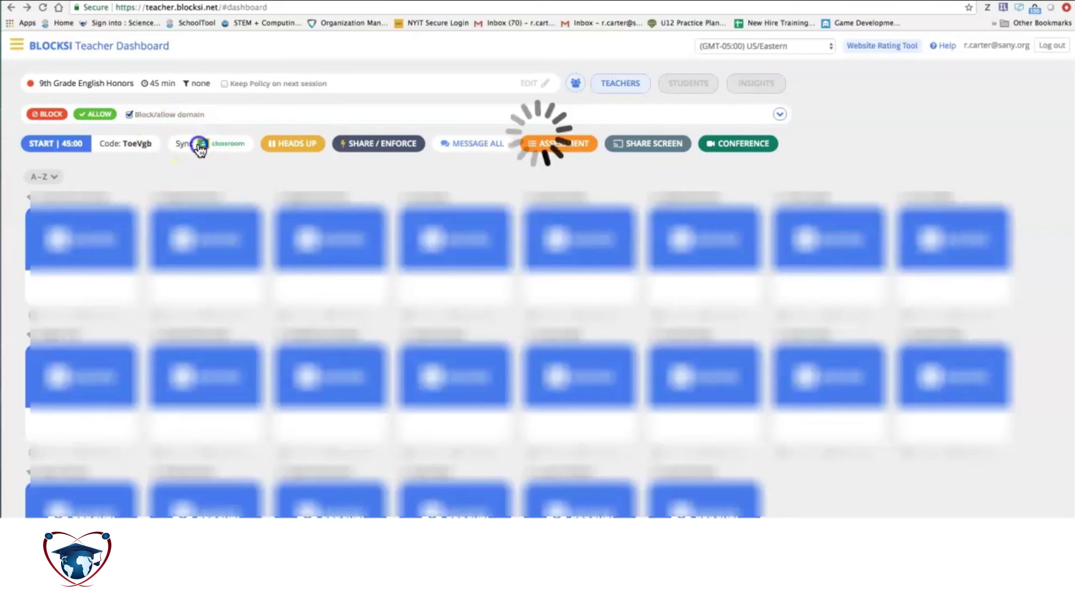